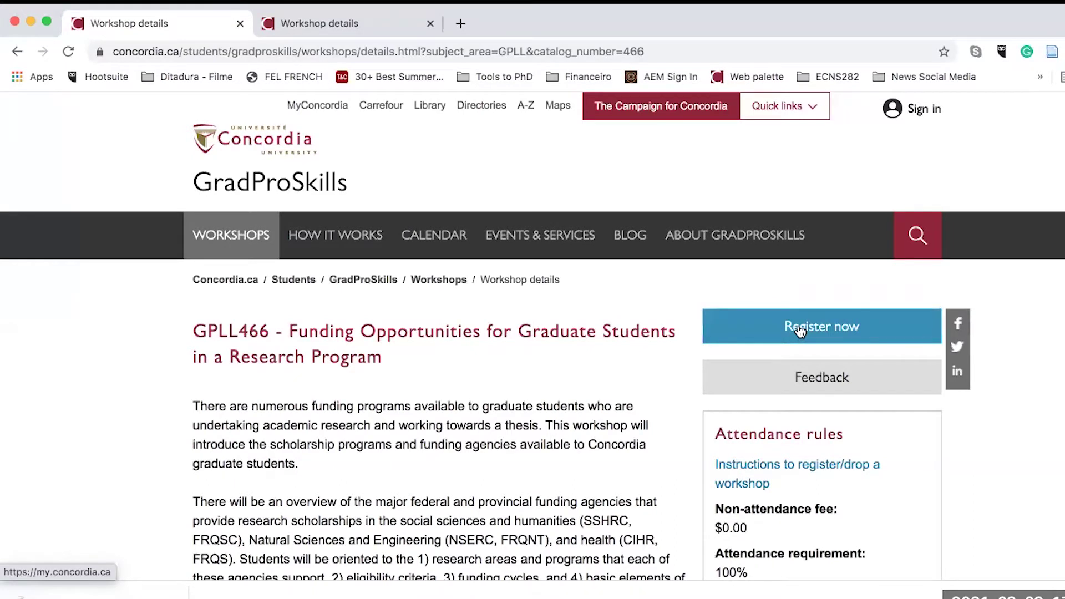
Start registration for the GPLL466 workshop and log in to the MyConcordia portal with the filled-in credentials
{"action": "left_click", "coordinate": [799, 330]}
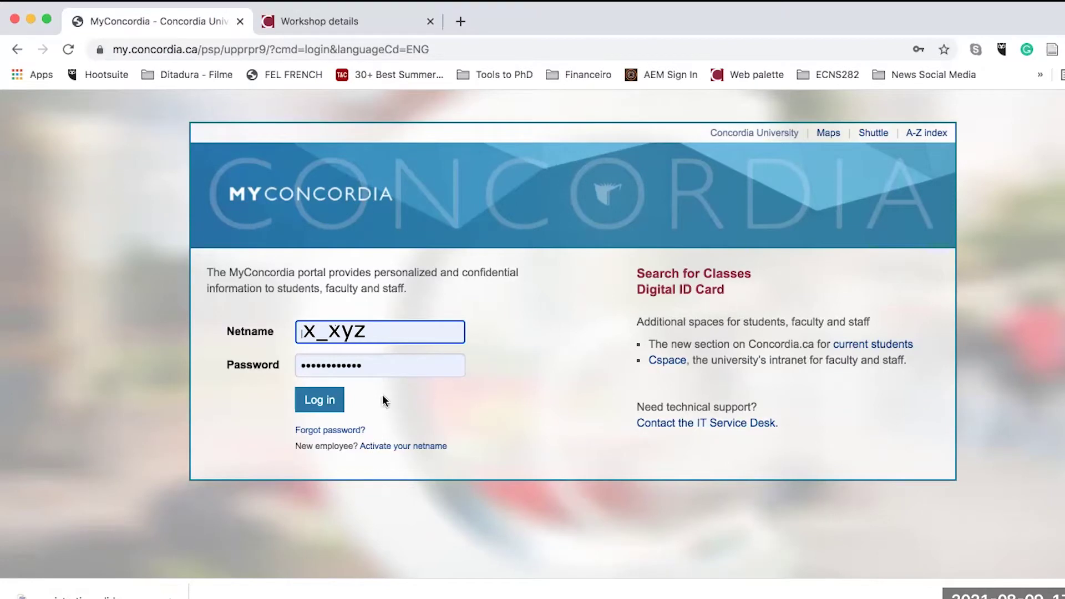
{"action": "left_click", "coordinate": [320, 403]}
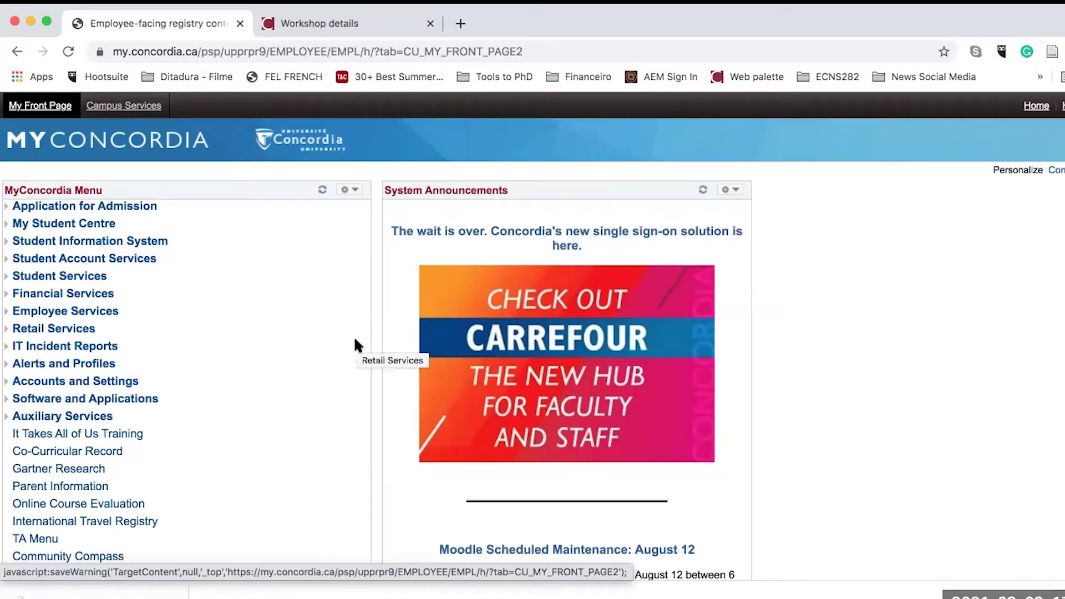
Go to My Student Centre and open the class enrollment page
{"action": "left_click", "coordinate": [81, 225]}
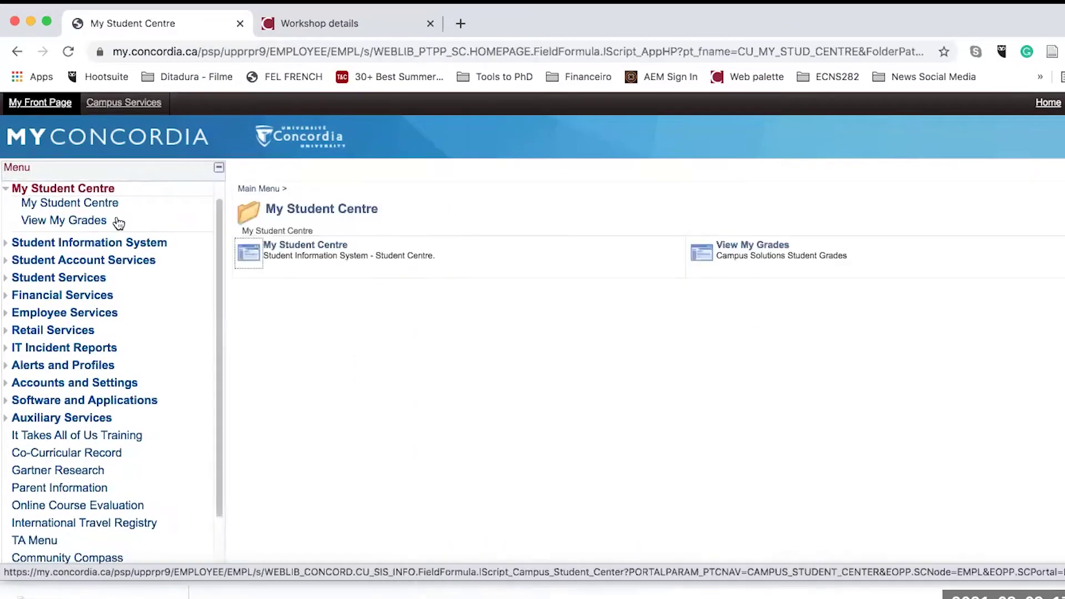
{"action": "left_click", "coordinate": [81, 204]}
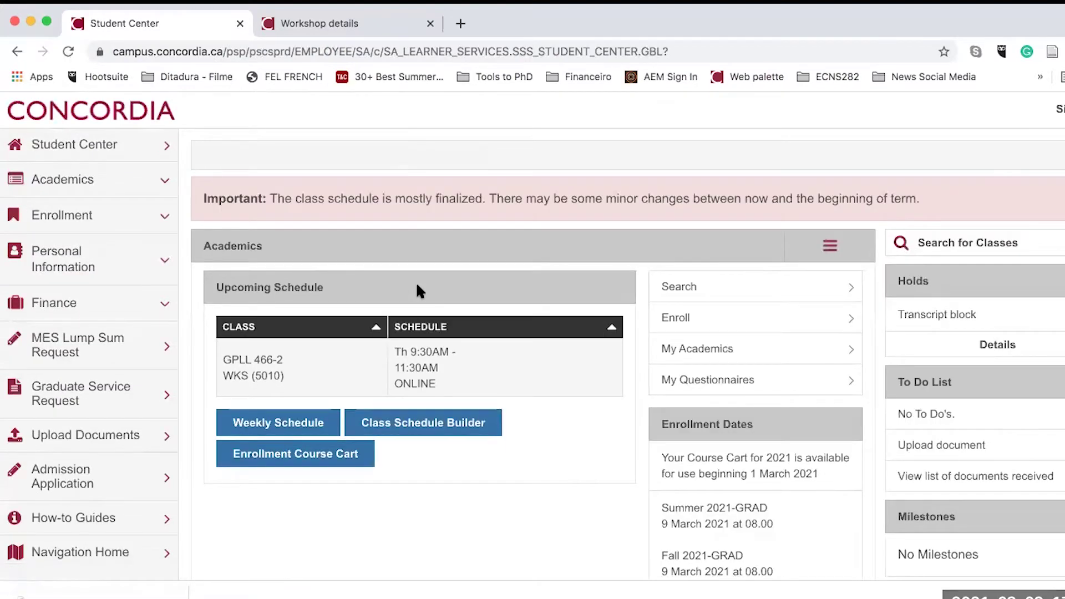
{"action": "left_click", "coordinate": [677, 316]}
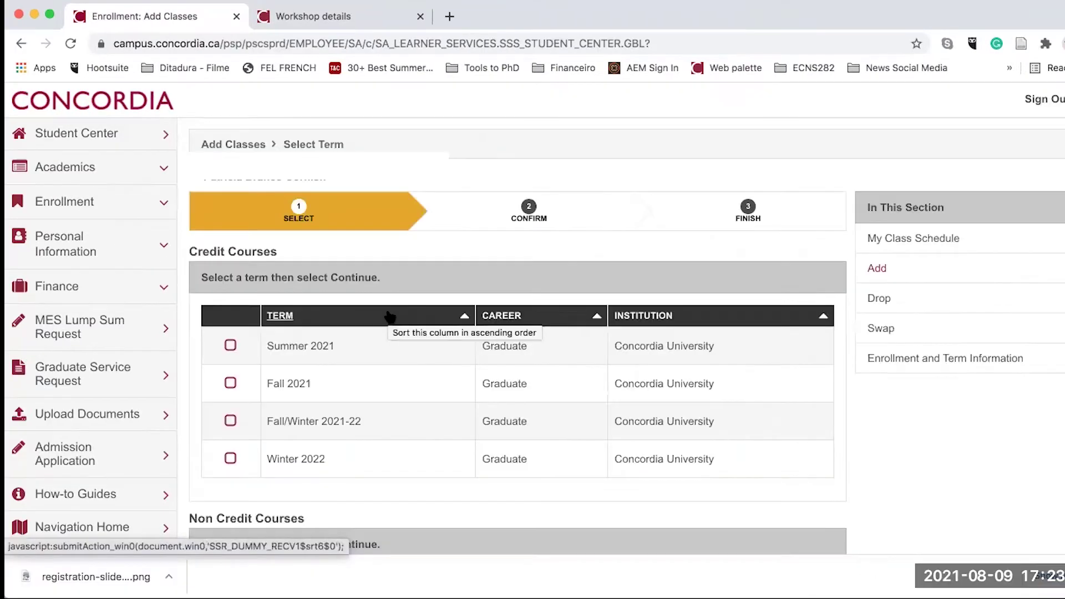
Choose the Summer 2021 Professional Development term under Non Credit Courses and continue
{"action": "scroll", "coordinate": [389, 305], "scroll_direction": "down", "scroll_amount": 3}
{"action": "scroll", "coordinate": [390, 311], "scroll_direction": "down", "scroll_amount": 2}
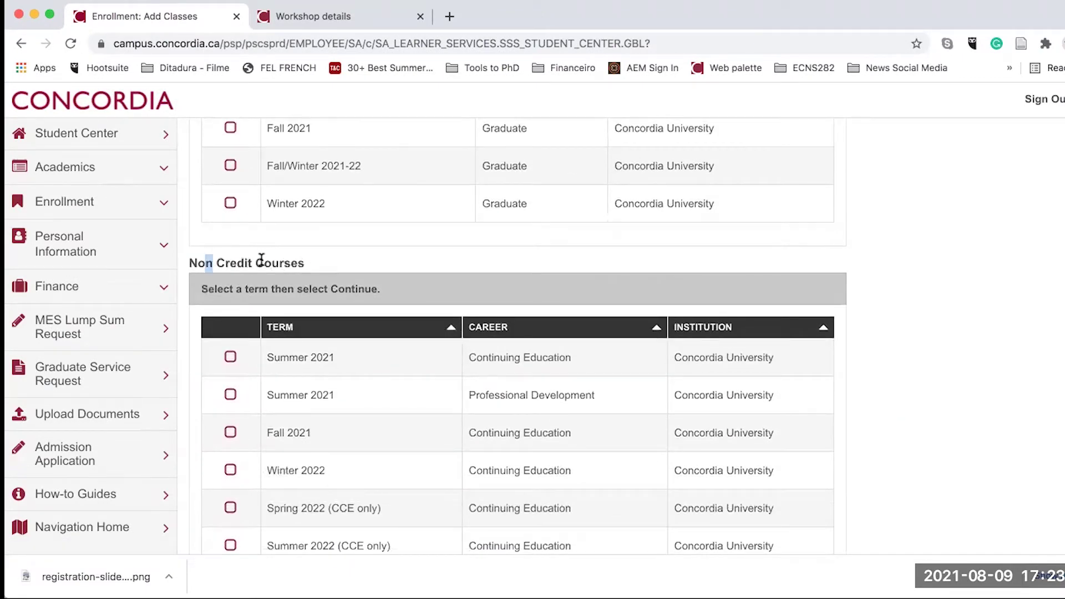
{"action": "left_click_drag", "start_coordinate": [206, 260], "coordinate": [341, 257]}
{"action": "scroll", "coordinate": [976, 349], "scroll_direction": "down", "scroll_amount": 2}
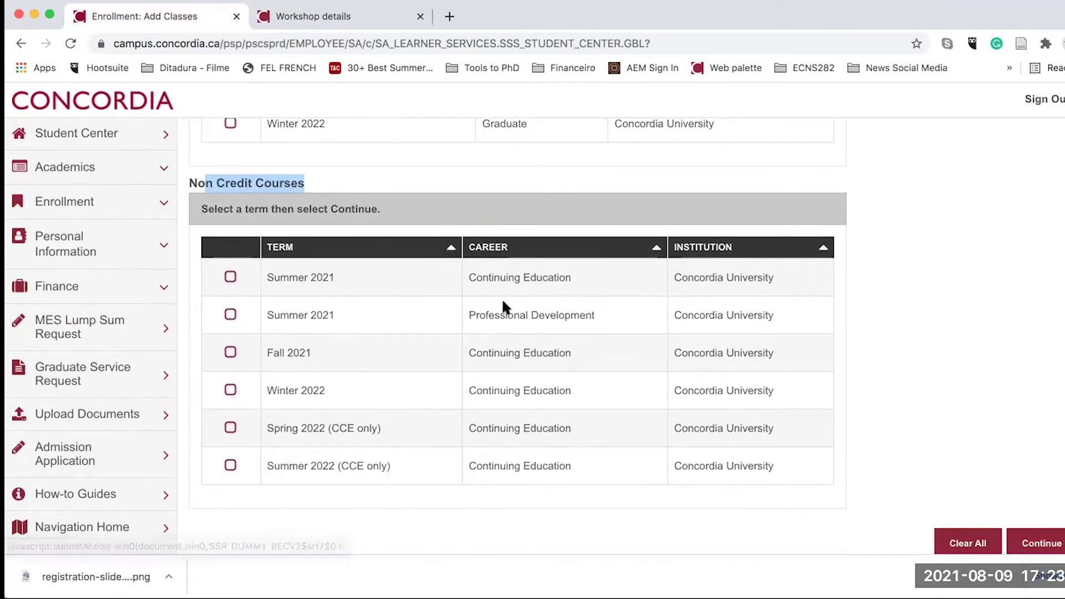
{"action": "left_click_drag", "start_coordinate": [595, 315], "coordinate": [467, 315]}
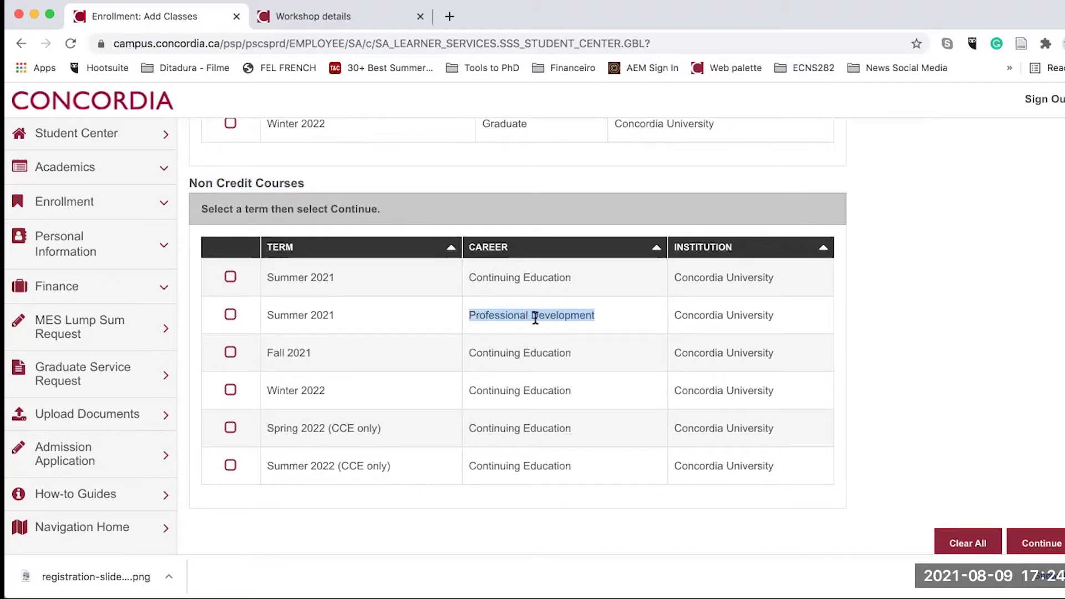
{"action": "left_click", "coordinate": [311, 314]}
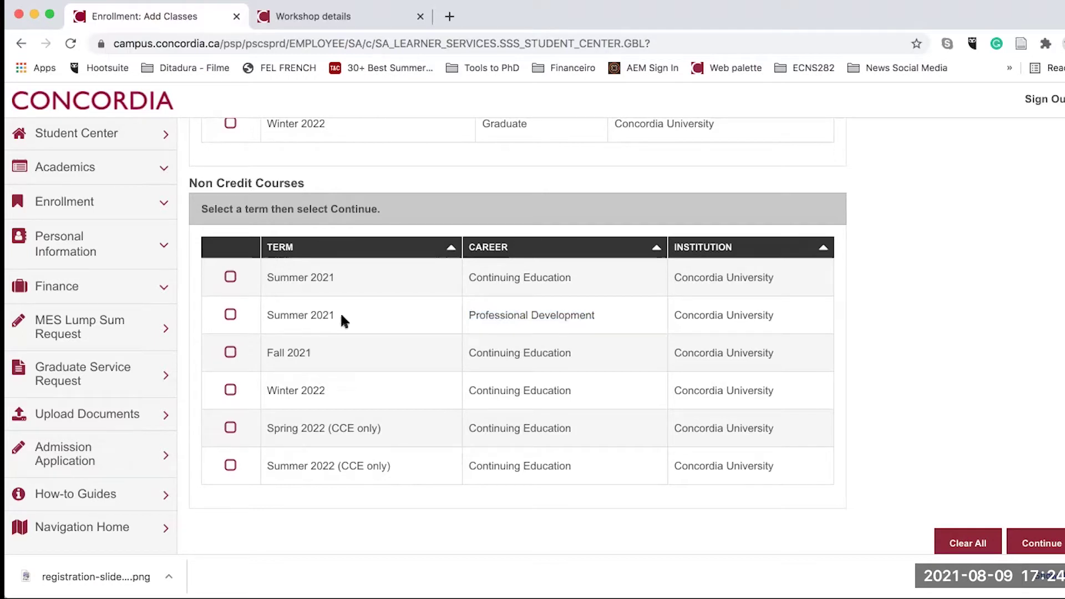
{"action": "left_click_drag", "start_coordinate": [340, 311], "coordinate": [273, 317]}
{"action": "left_click", "coordinate": [229, 314]}
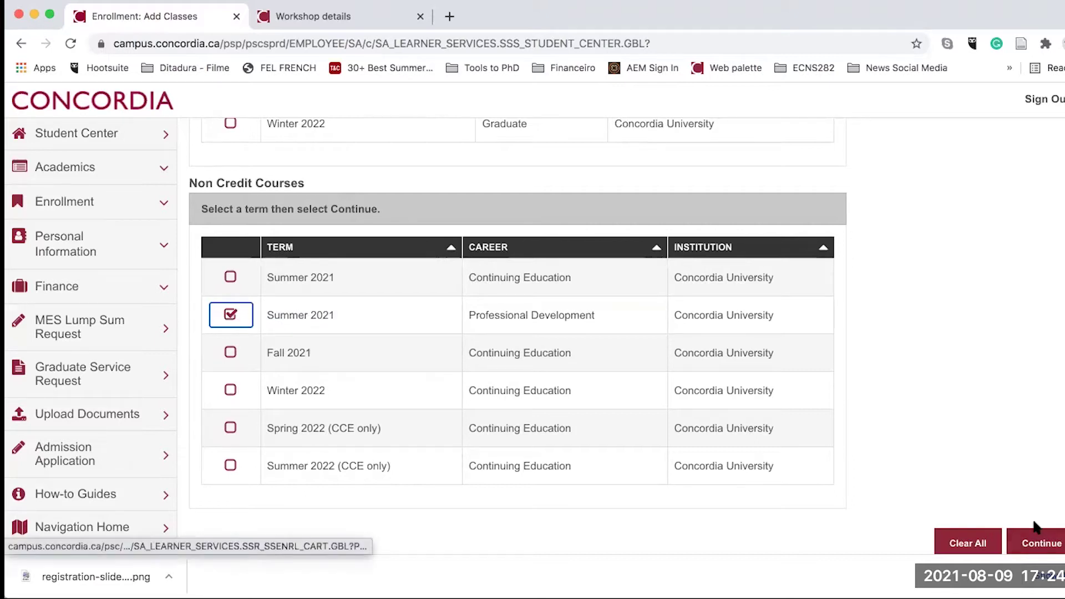
{"action": "left_click", "coordinate": [1036, 540]}
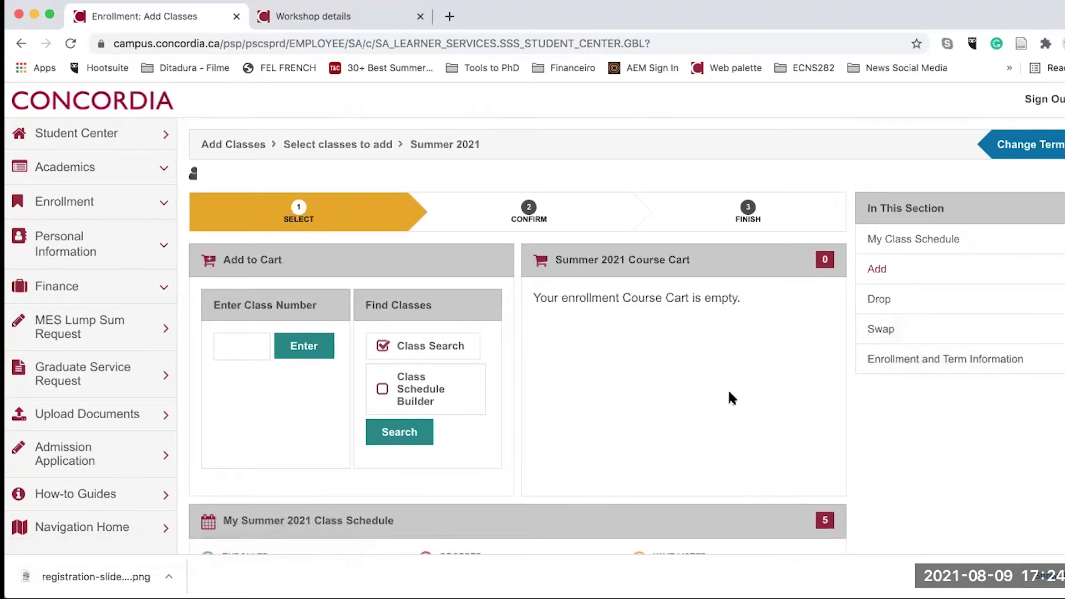
Open the Class Search criteria form for finding Summer 2021 classes
{"action": "scroll", "coordinate": [630, 368], "scroll_direction": "down", "scroll_amount": 1}
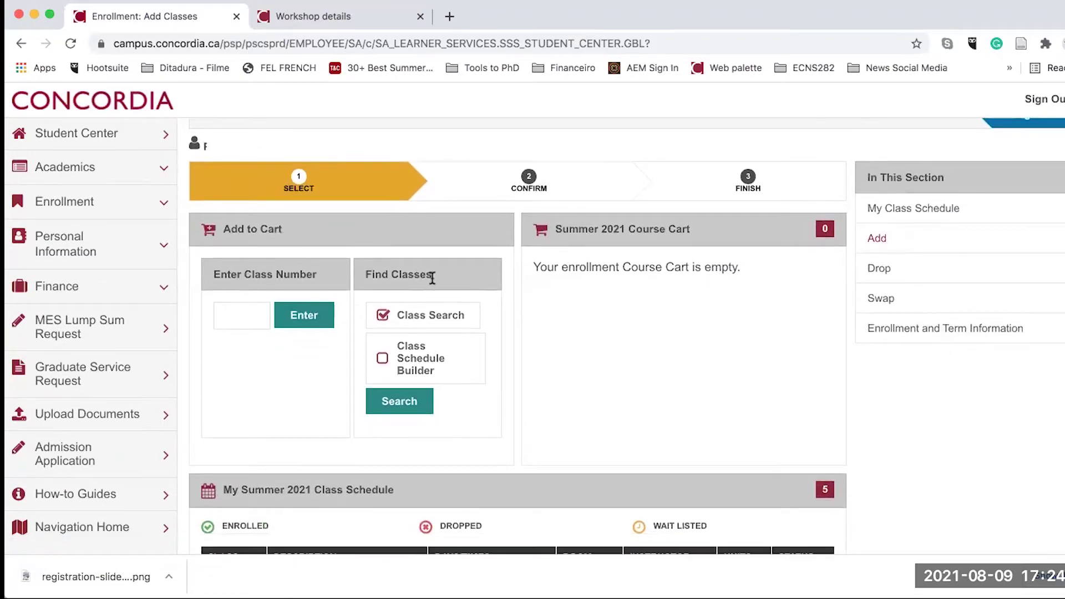
{"action": "left_click_drag", "start_coordinate": [432, 277], "coordinate": [366, 275]}
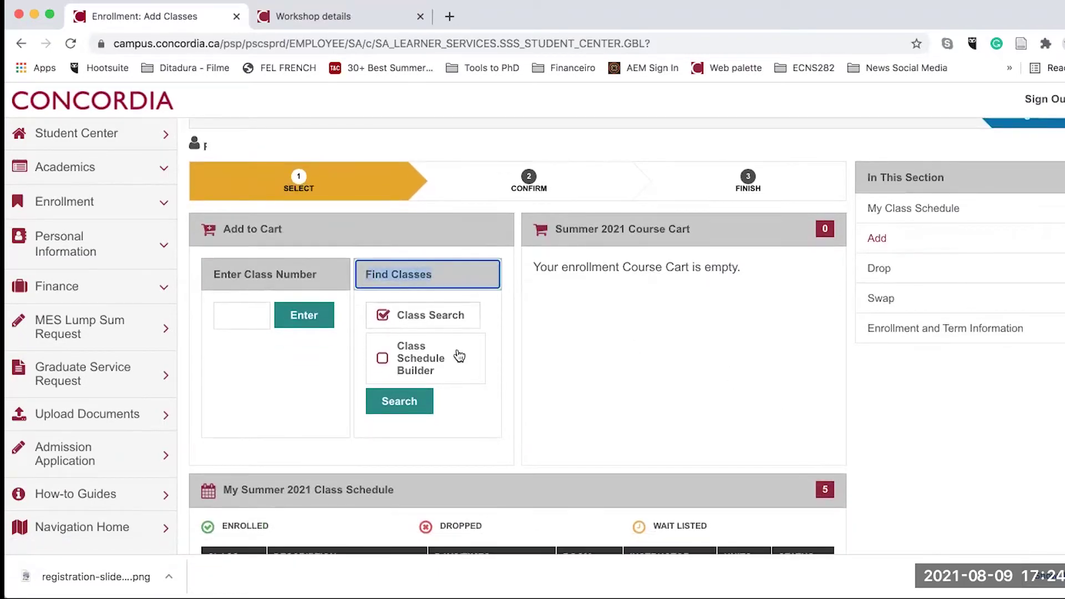
{"action": "left_click", "coordinate": [412, 403]}
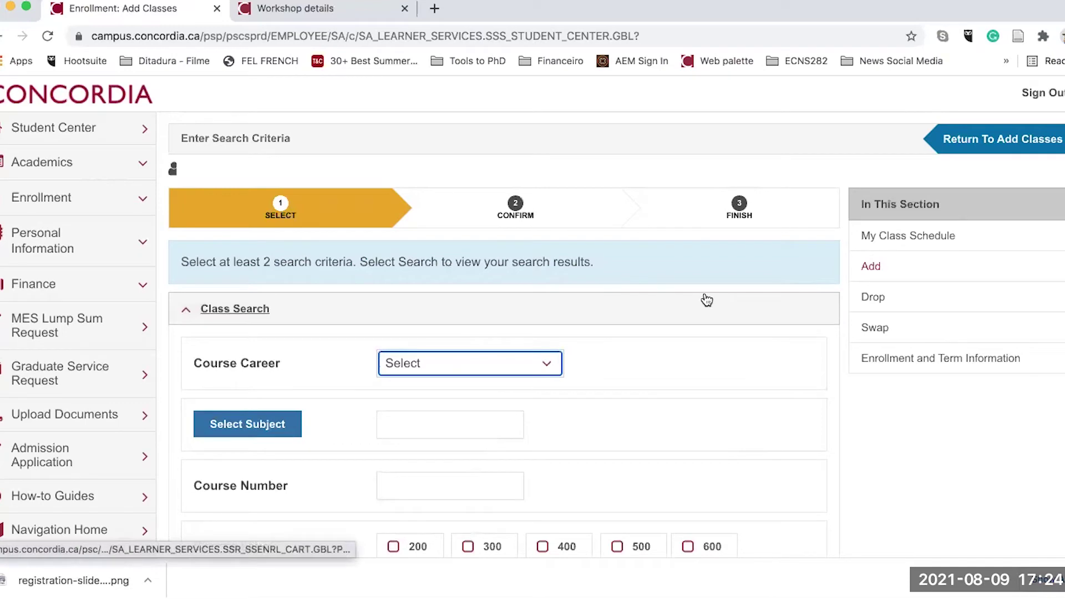
Set the Course Career search criterion to Professional Development
{"action": "scroll", "coordinate": [709, 299], "scroll_direction": "down", "scroll_amount": 1}
{"action": "scroll", "coordinate": [709, 298], "scroll_direction": "down", "scroll_amount": 5}
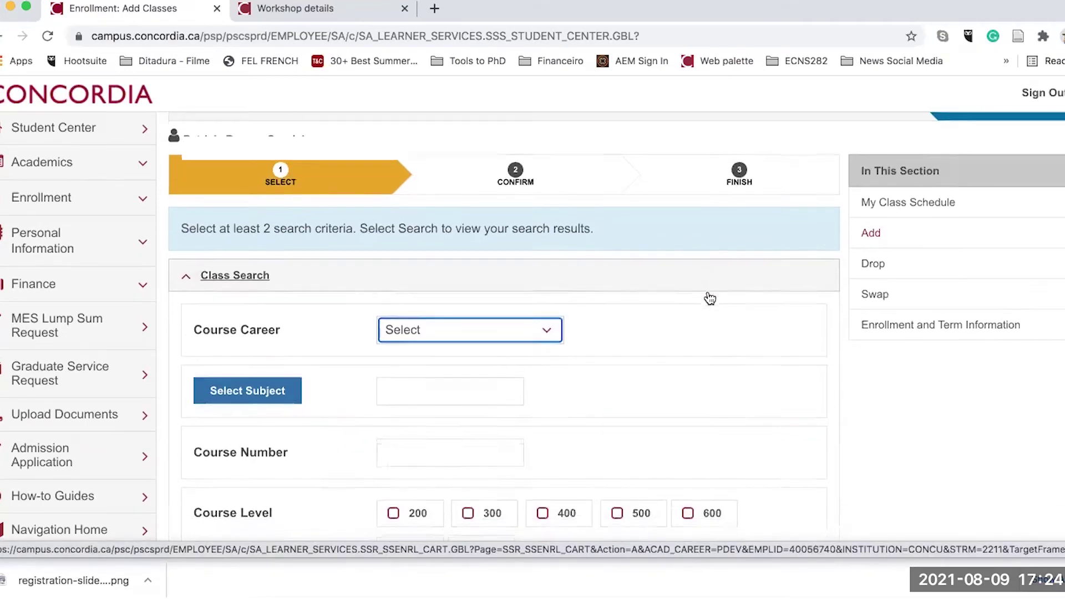
{"action": "left_click", "coordinate": [498, 183]}
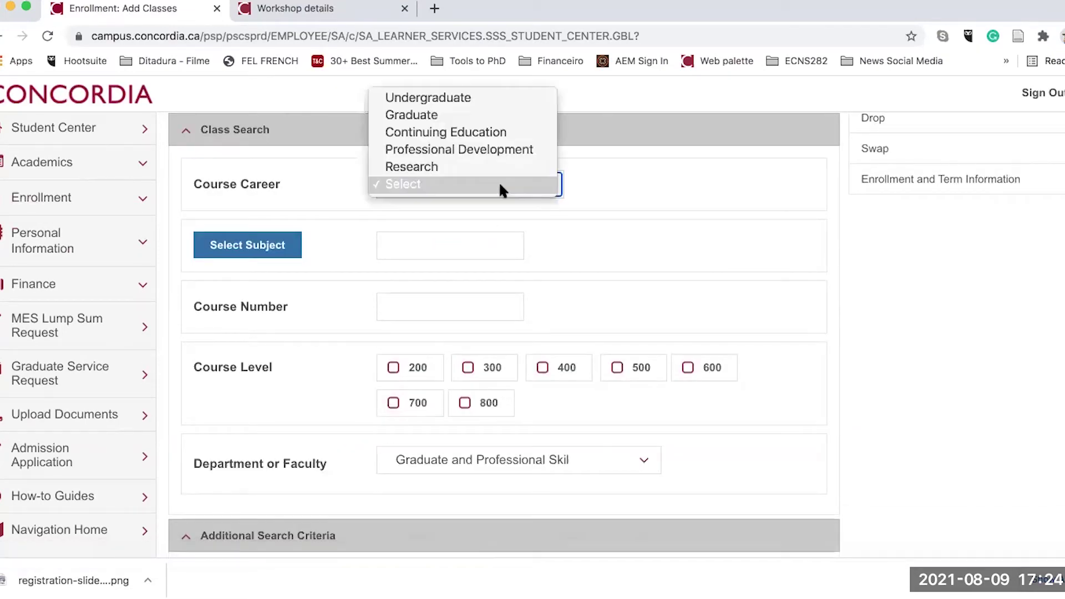
{"action": "key", "text": "Escape"}
{"action": "key", "text": "Down"}
{"action": "key", "text": "Return"}
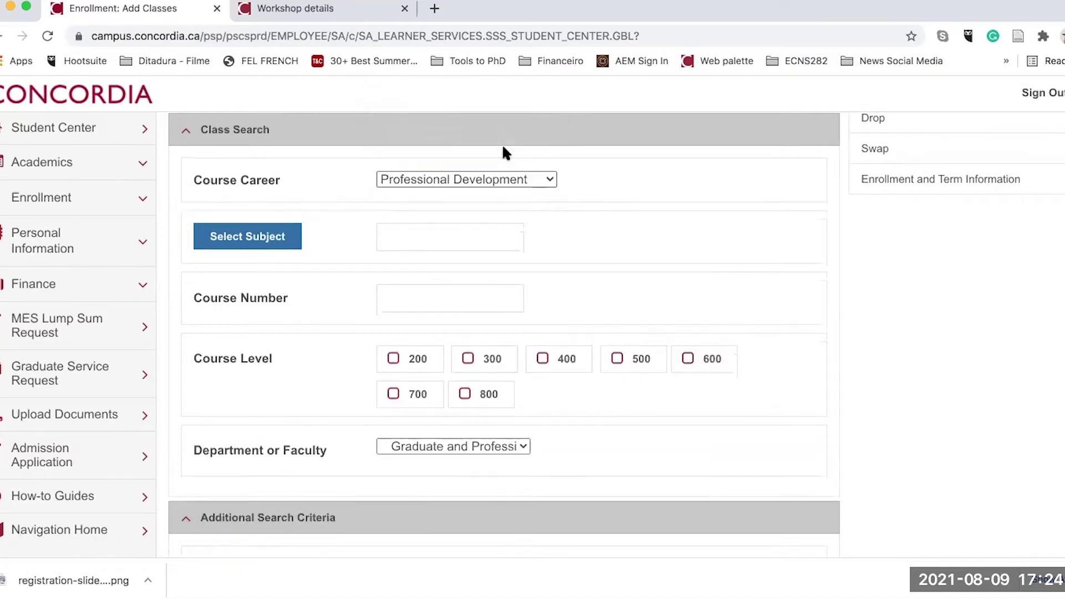
Check the workshop's subject code, course number and title on the Workshop details page
{"action": "left_click", "coordinate": [444, 242]}
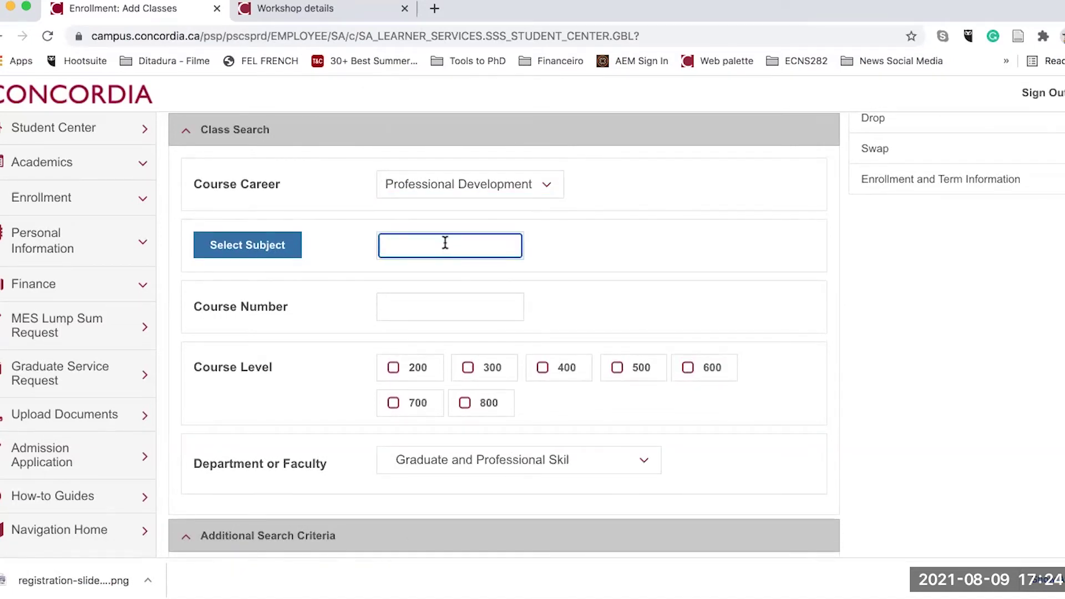
{"action": "left_click", "coordinate": [309, 5]}
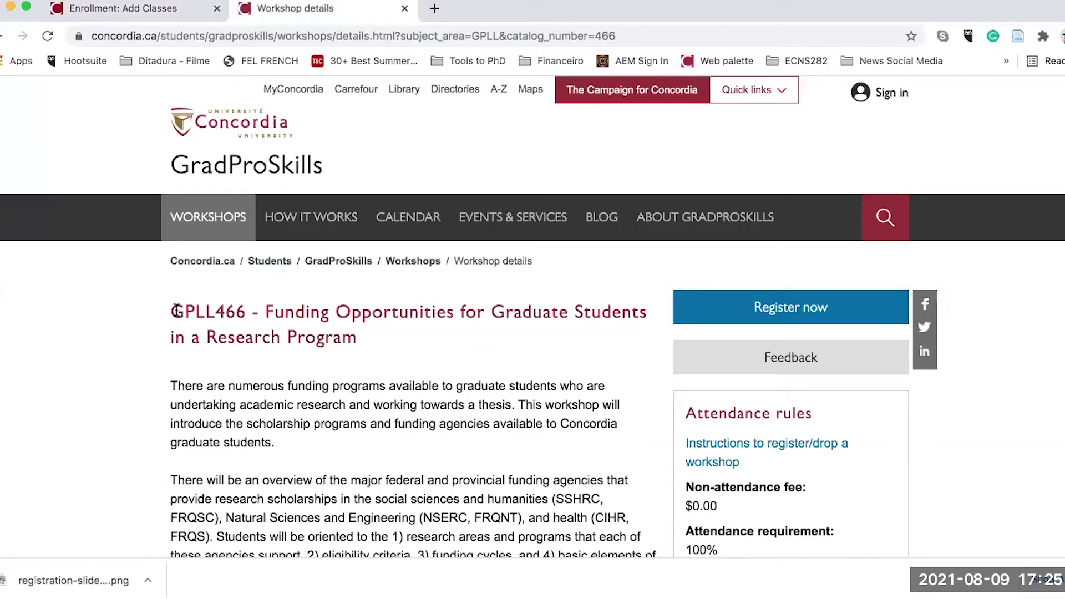
{"action": "left_click_drag", "start_coordinate": [175, 311], "coordinate": [242, 322]}
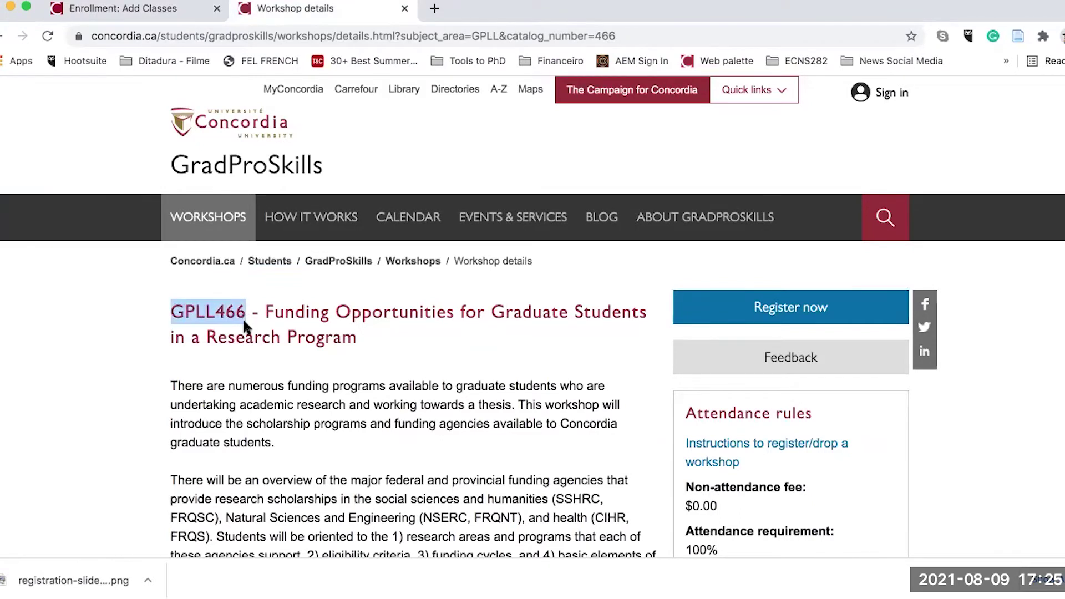
{"action": "left_click", "coordinate": [267, 312]}
{"action": "left_click_drag", "start_coordinate": [268, 312], "coordinate": [357, 336]}
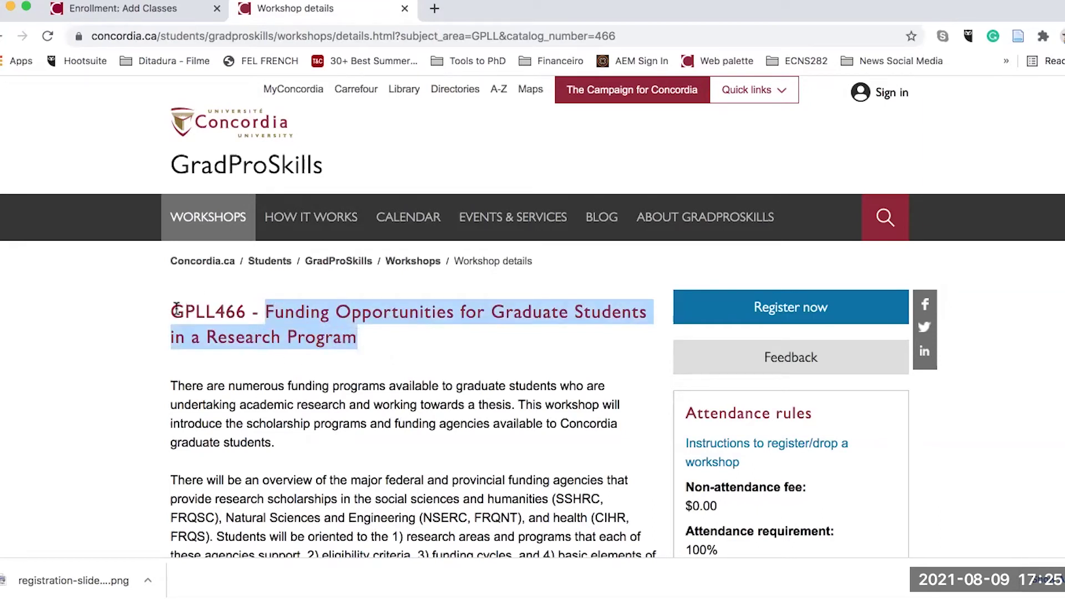
{"action": "left_click_drag", "start_coordinate": [173, 312], "coordinate": [244, 314]}
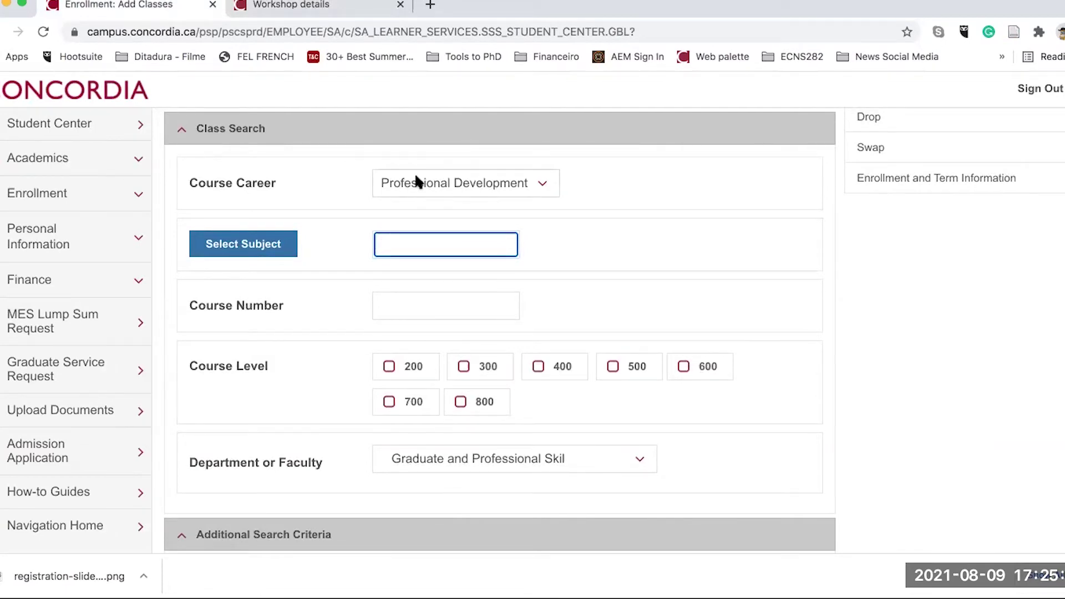
Search for classes with subject GPLL and course number 466
{"action": "type", "text": "GPLL"}
{"action": "left_click", "coordinate": [394, 298]}
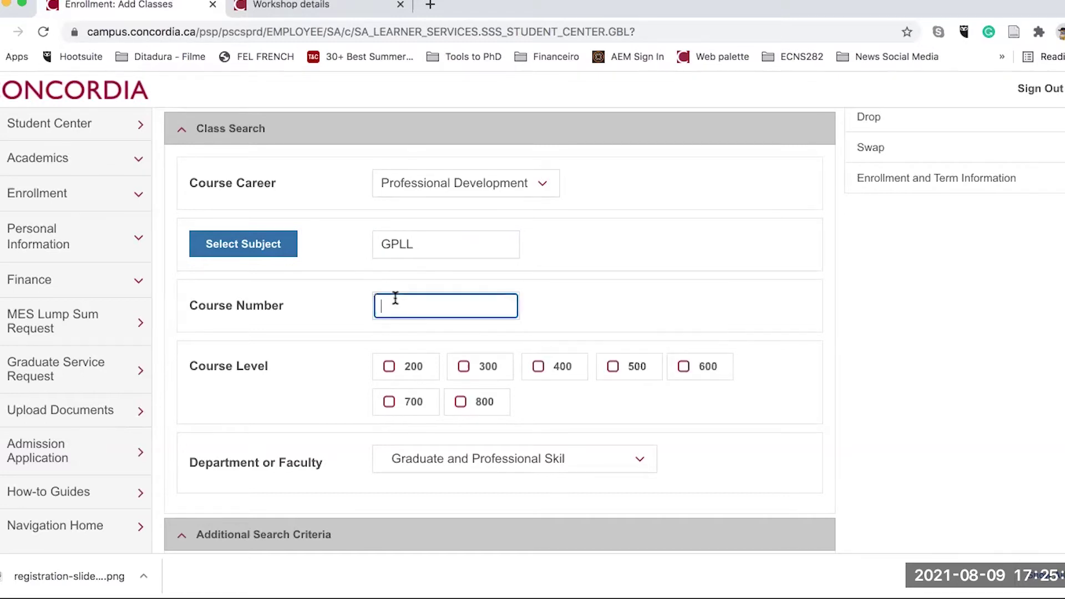
{"action": "type", "text": "466"}
{"action": "scroll", "coordinate": [764, 293], "scroll_direction": "down", "scroll_amount": 8}
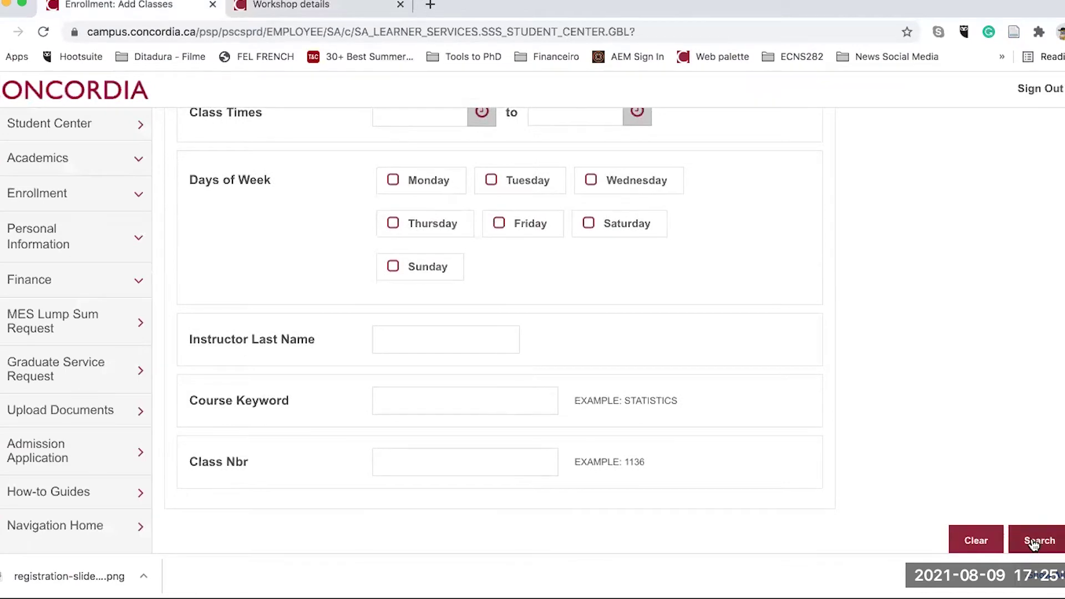
{"action": "left_click", "coordinate": [1032, 539]}
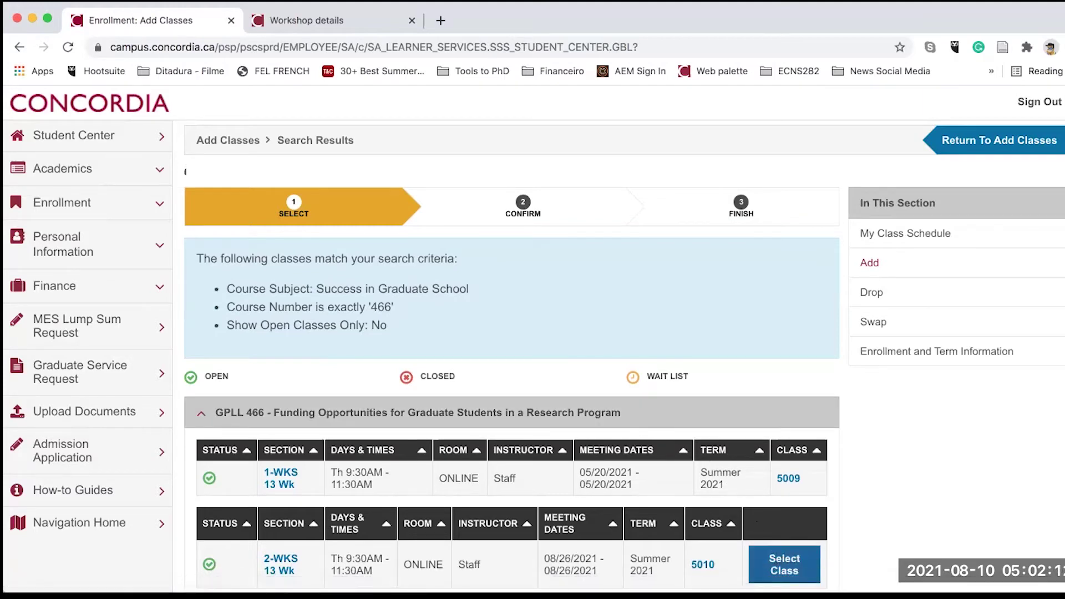
Select section 2-WKS (class 5010) of GPLL 466 and add it to the course cart
{"action": "left_click", "coordinate": [778, 558]}
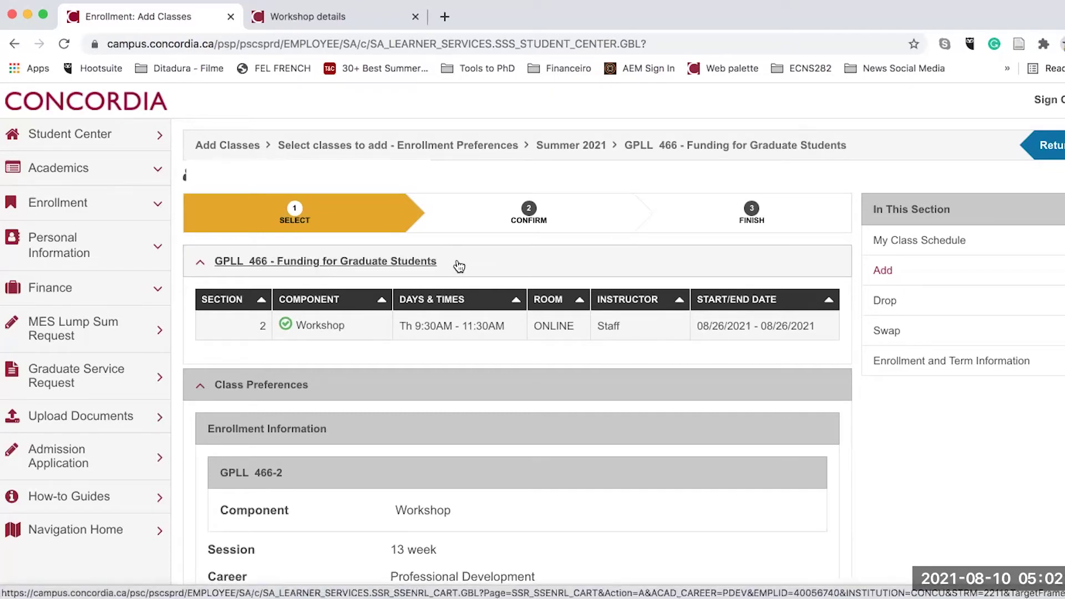
{"action": "scroll", "coordinate": [1015, 538], "scroll_direction": "down", "scroll_amount": 5}
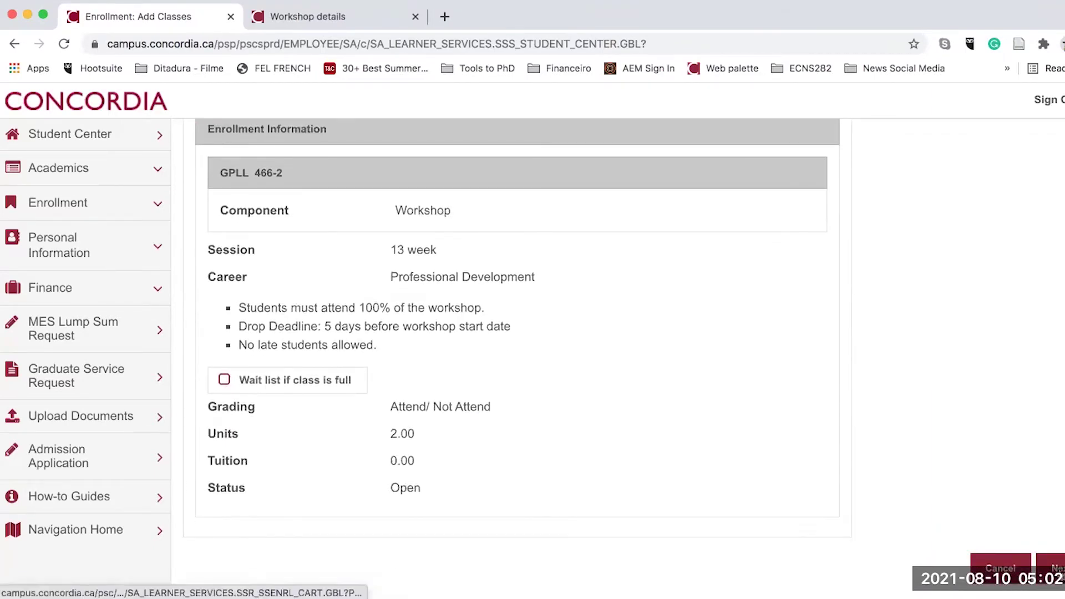
{"action": "left_click", "coordinate": [1054, 566]}
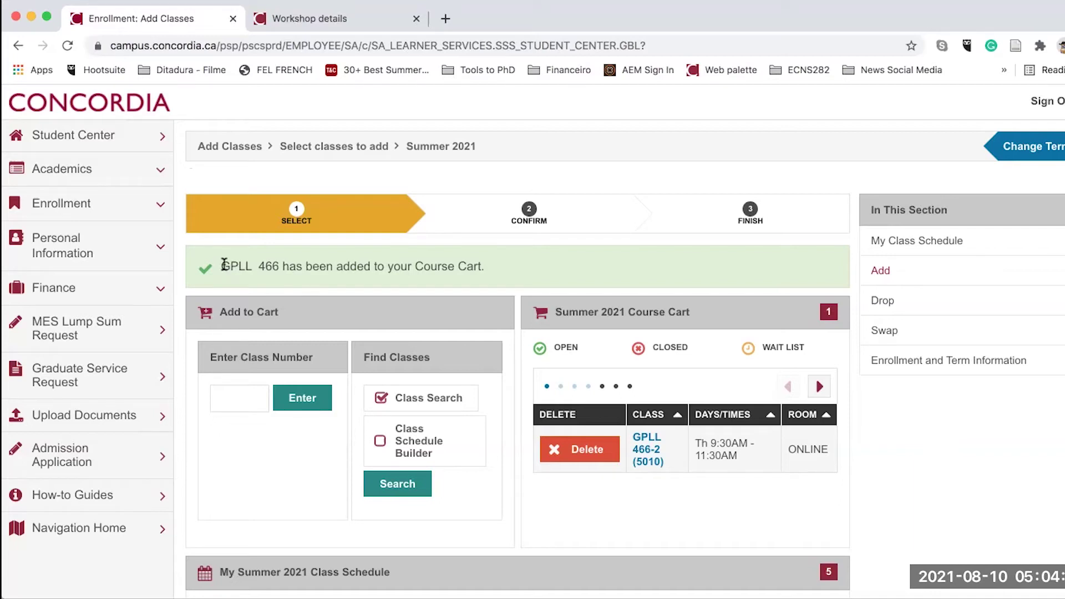
Continue with GPLL 466-2 from the Summer 2021 course cart and finish enrolling in it
{"action": "left_click_drag", "start_coordinate": [224, 264], "coordinate": [451, 267]}
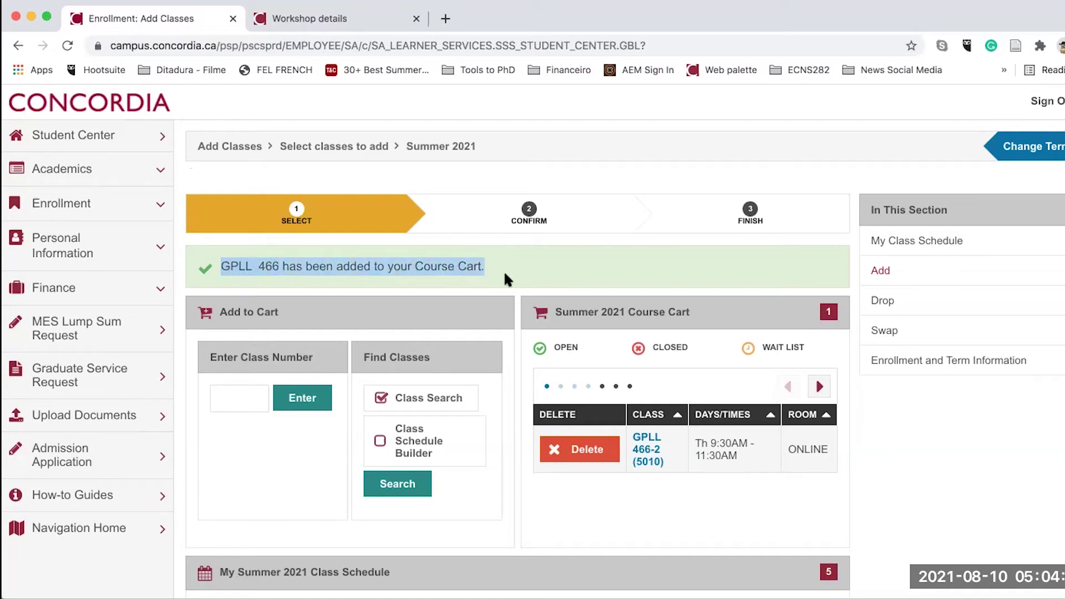
{"action": "left_click", "coordinate": [633, 311]}
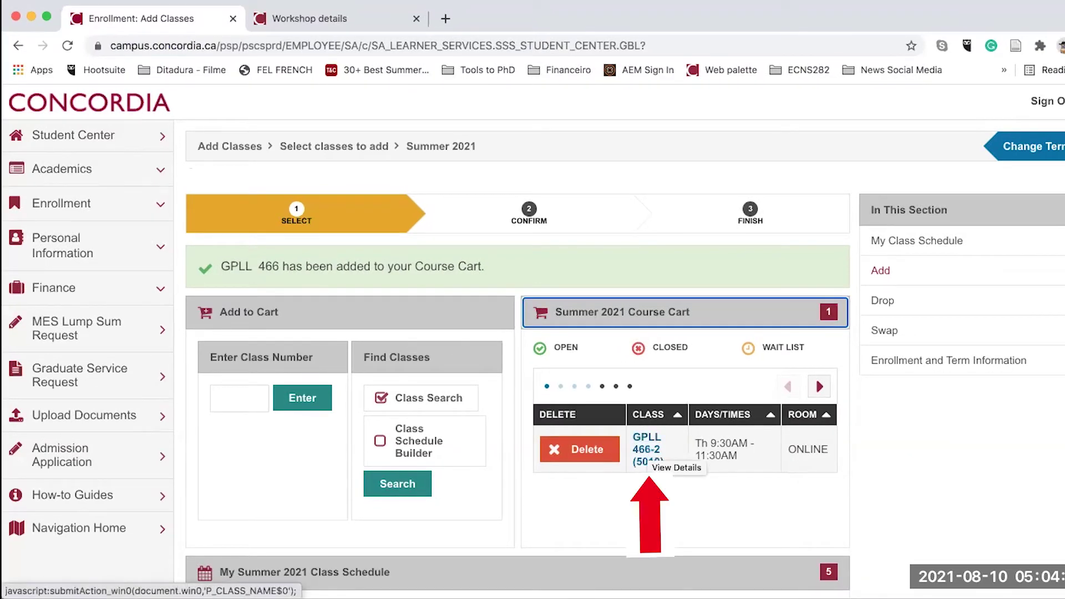
{"action": "scroll", "coordinate": [1056, 529], "scroll_direction": "down", "scroll_amount": 7}
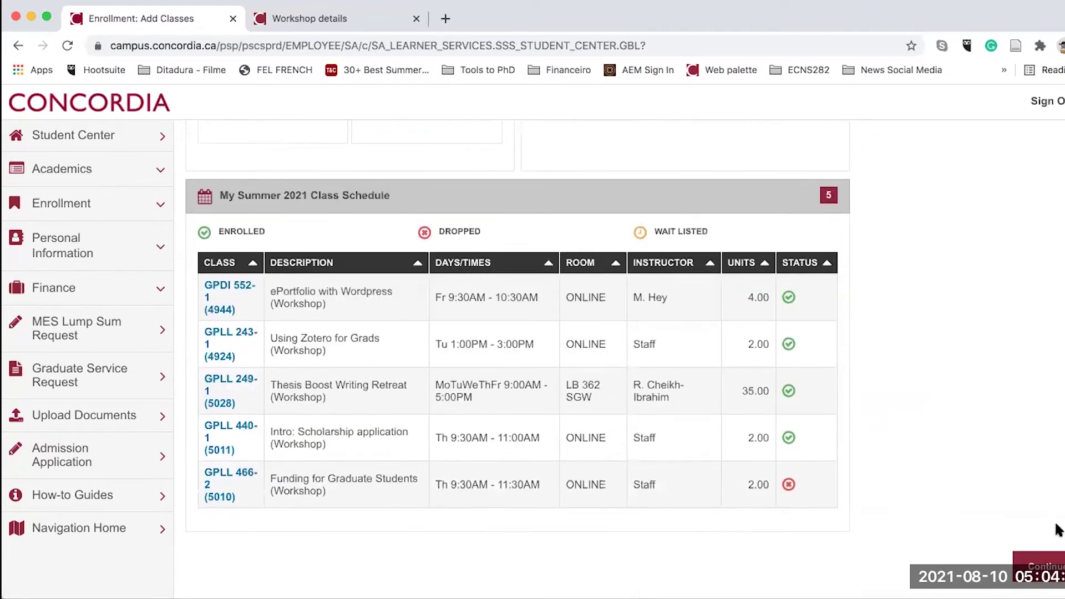
{"action": "left_click", "coordinate": [1051, 566]}
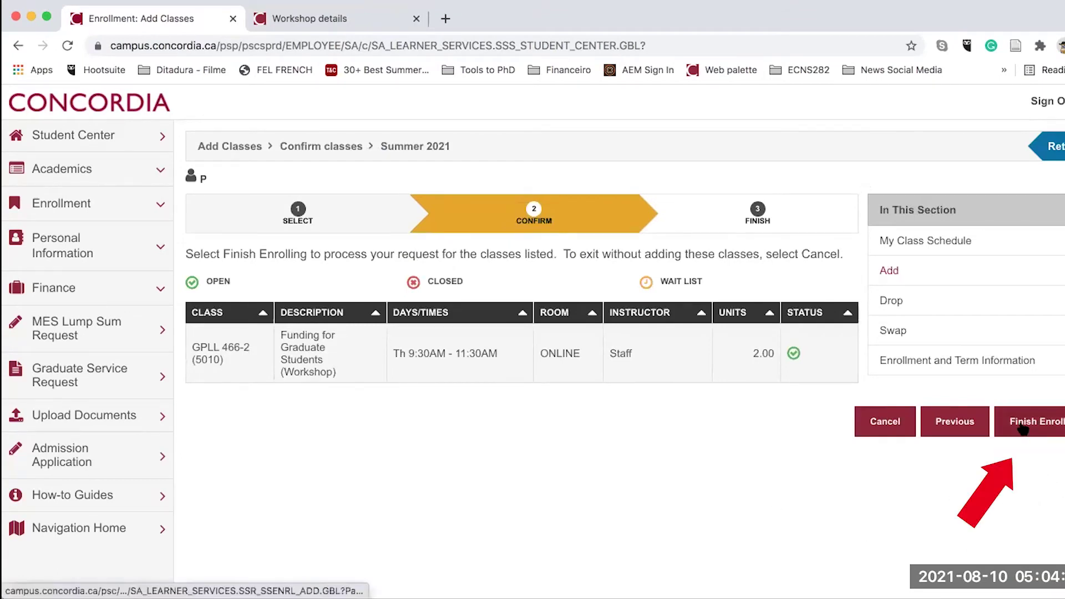
{"action": "left_click", "coordinate": [1049, 432]}
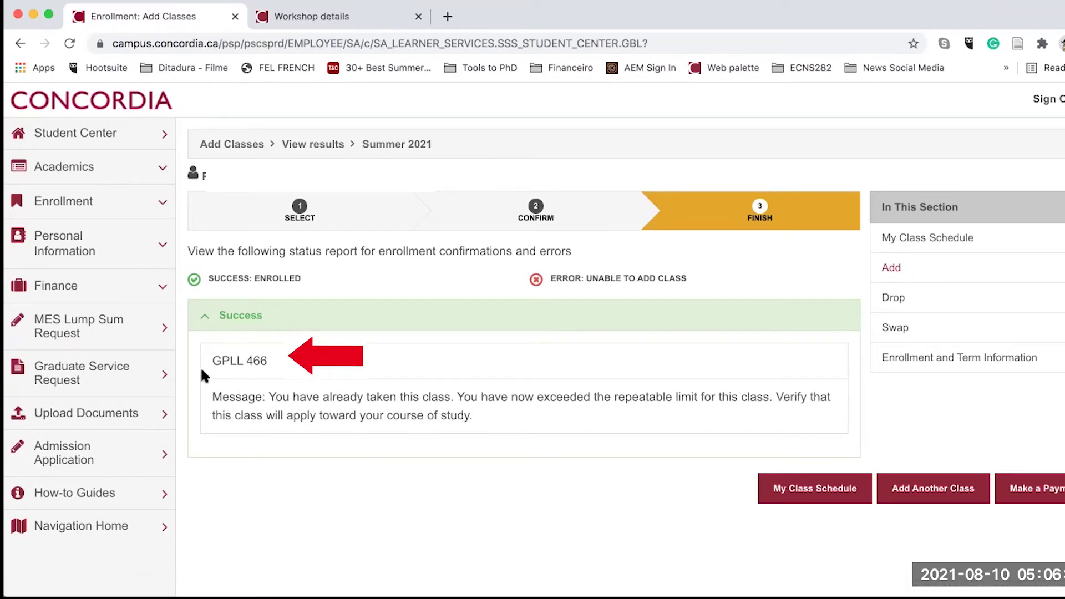
Review the GPLL 466 enrollment result and return to the class selection page to add another class
{"action": "left_click_drag", "start_coordinate": [217, 359], "coordinate": [244, 360]}
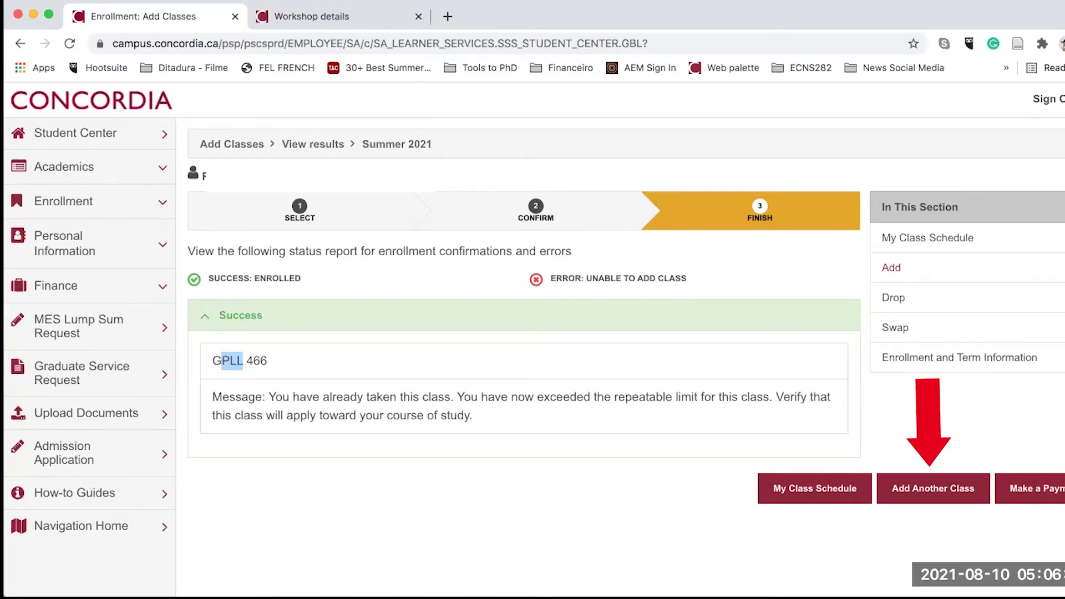
{"action": "left_click", "coordinate": [912, 499]}
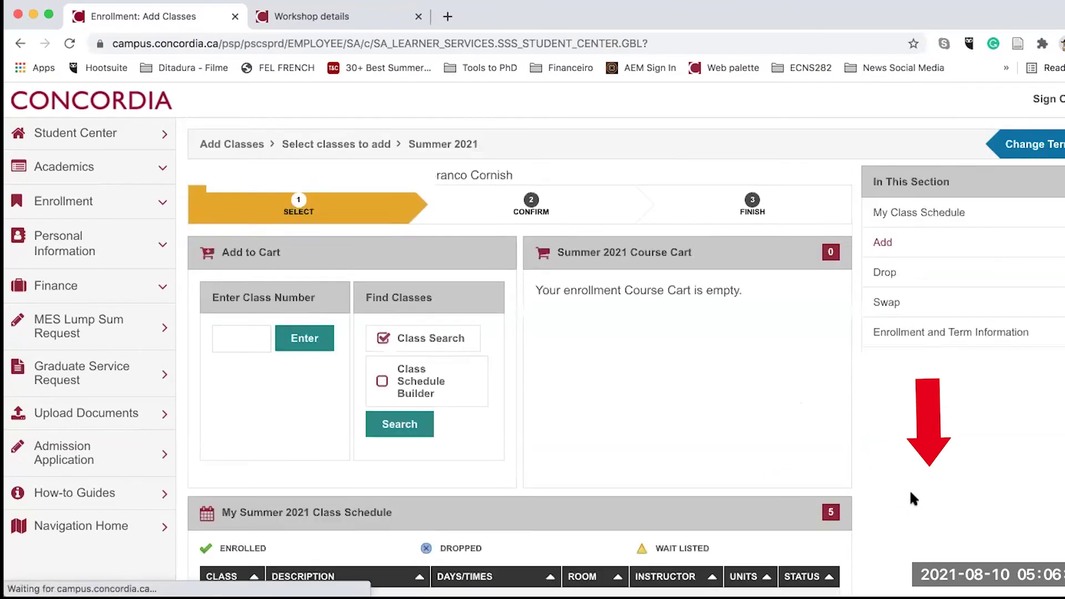